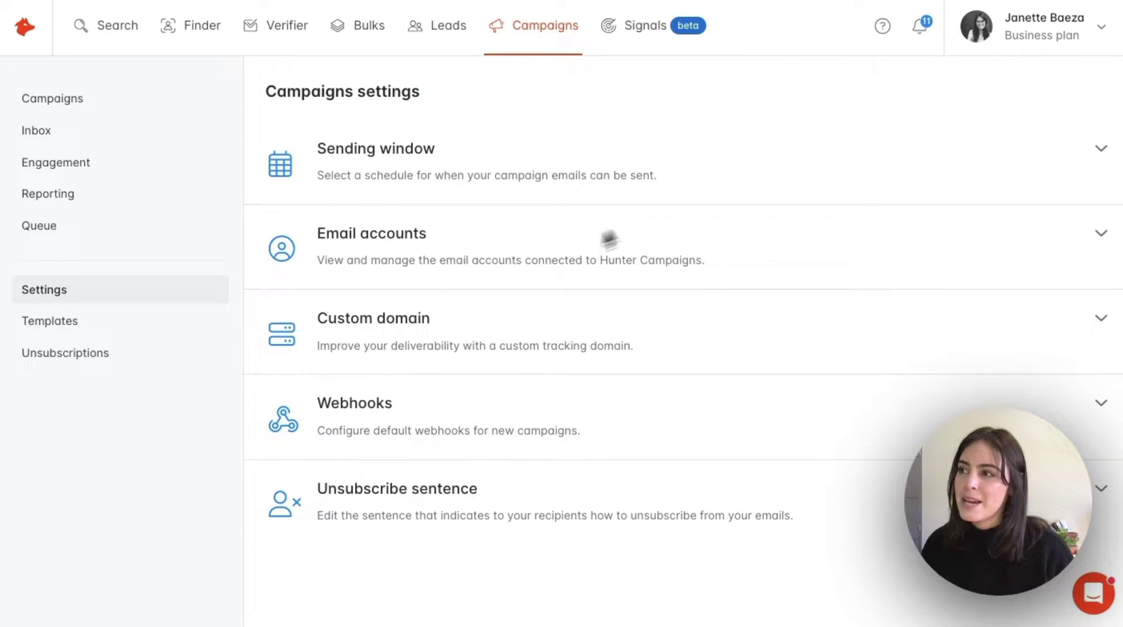
Step: Set the campaign sending window to start at 9:00 am and end at 5:00 pm
left_click(877, 187)
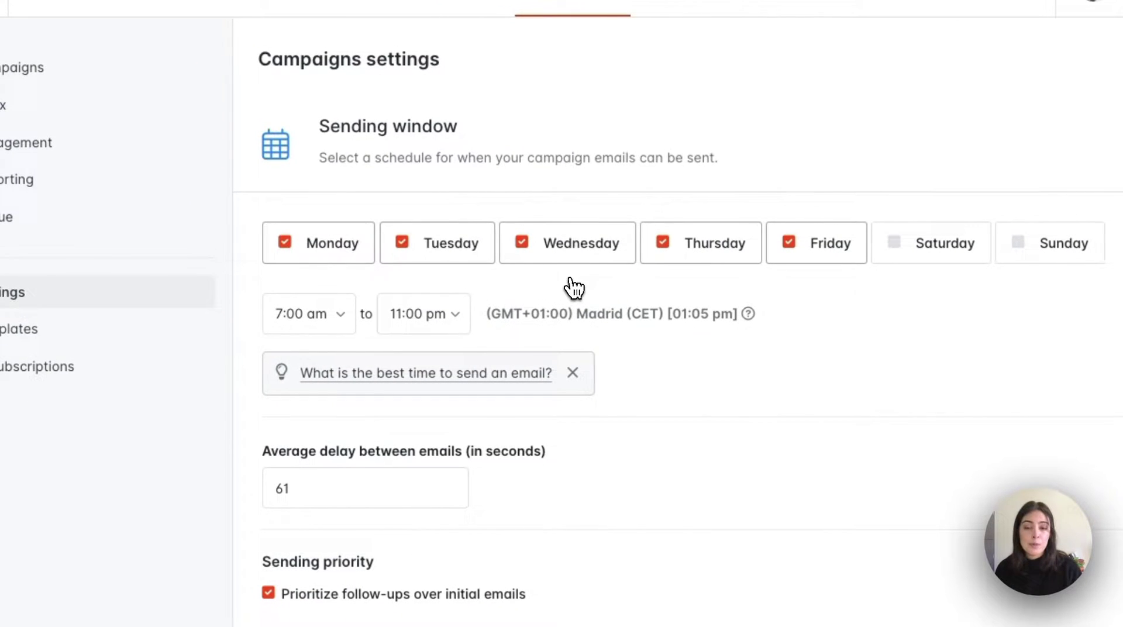
left_click(344, 319)
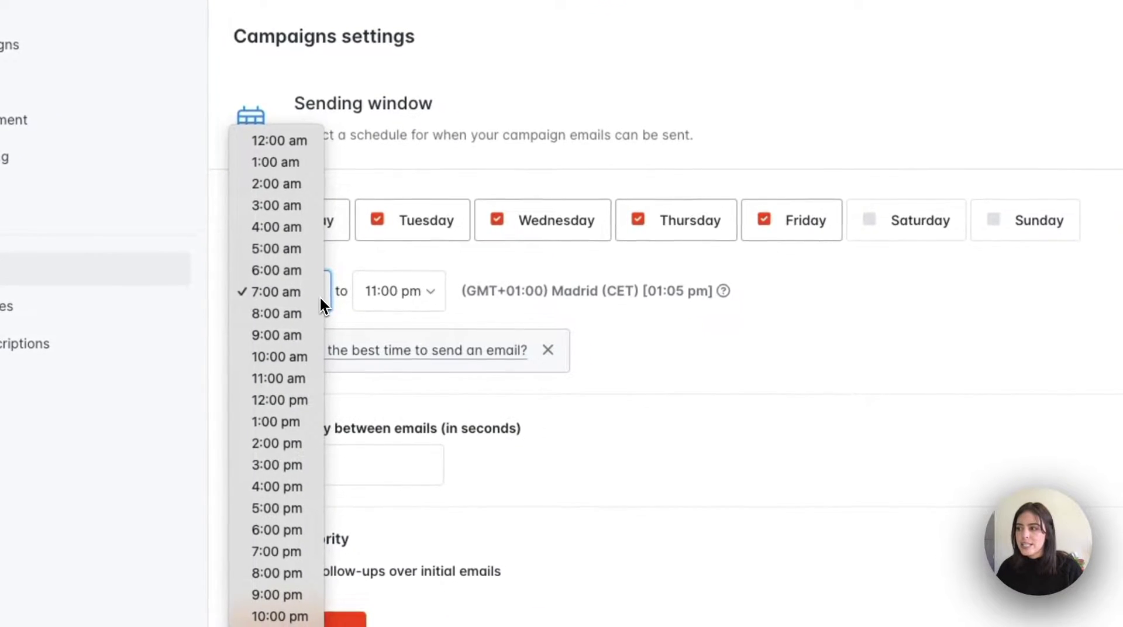
left_click(317, 338)
left_click(434, 287)
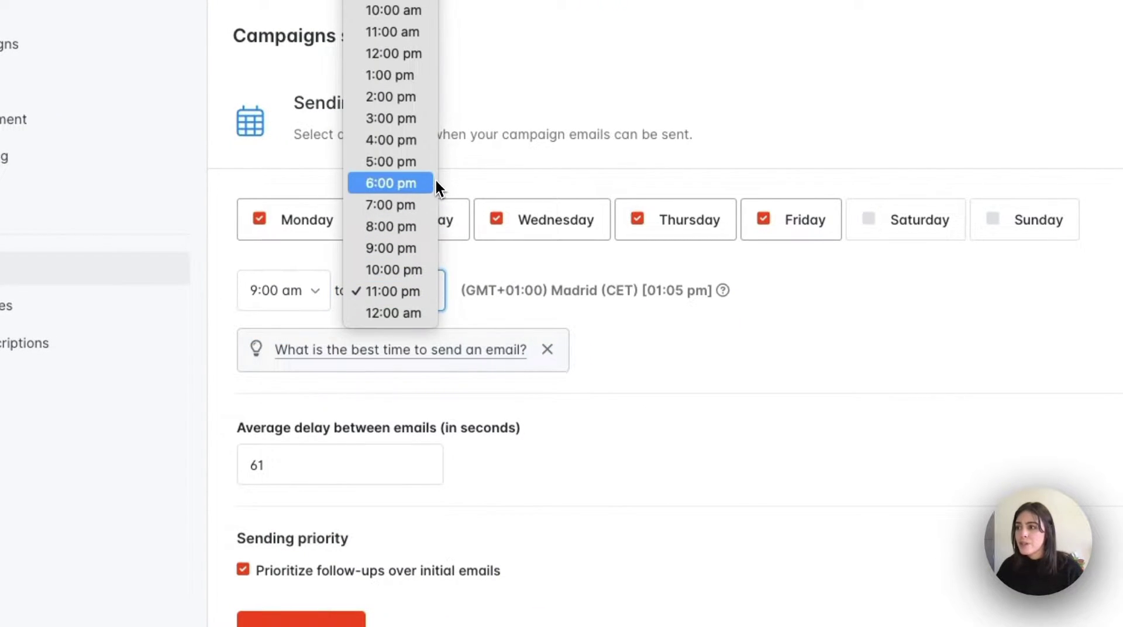
left_click(410, 161)
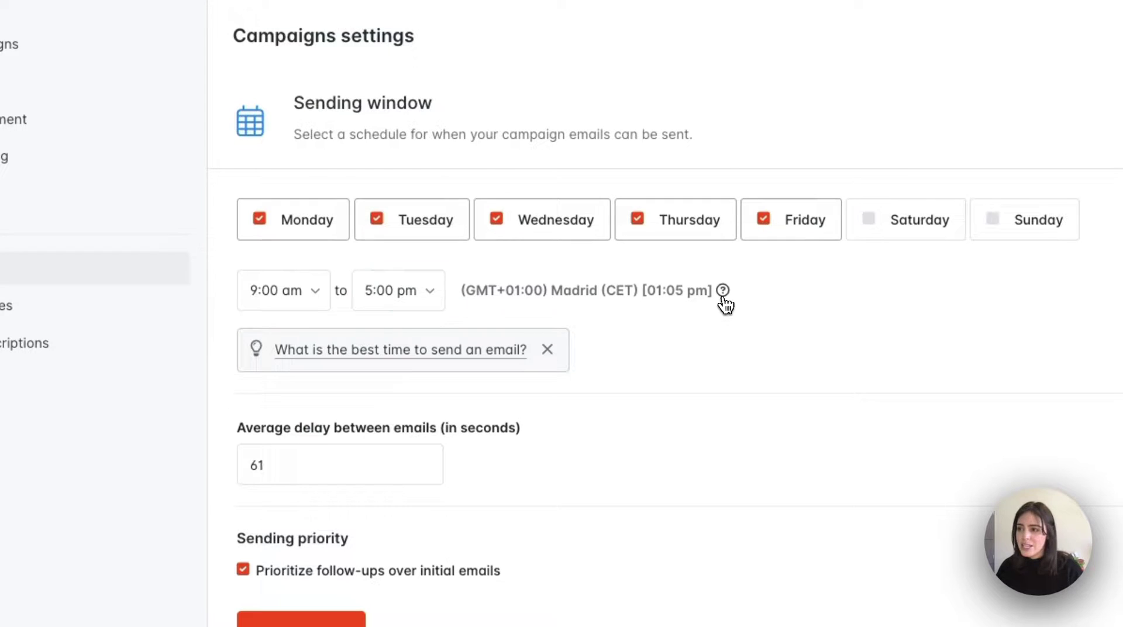
mouse_move(723, 297)
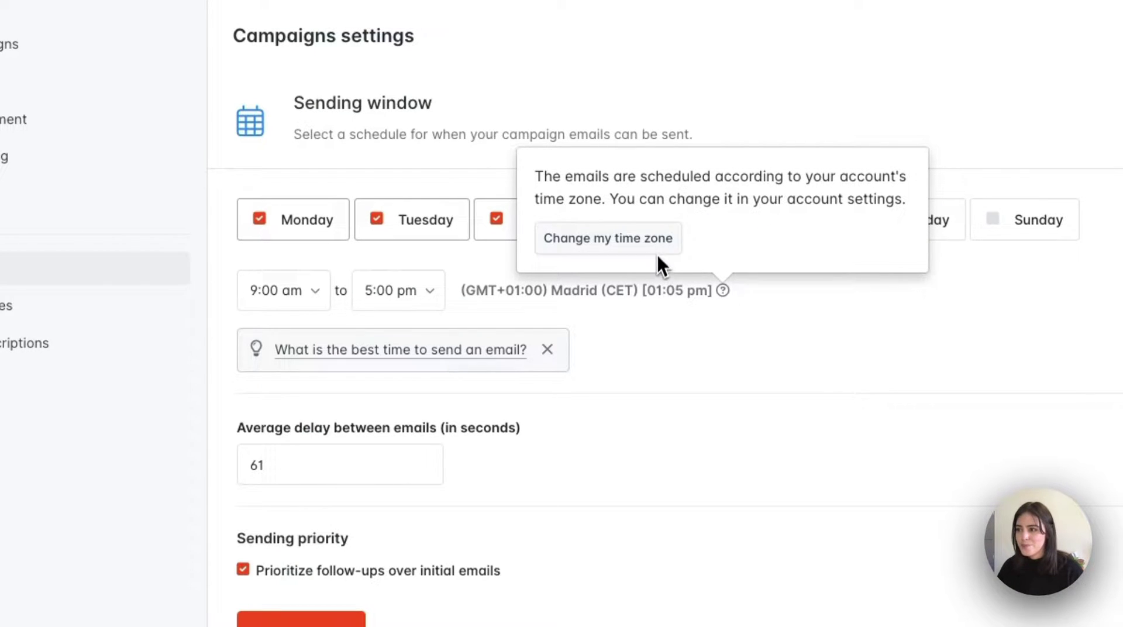
scroll(696, 456, "down", 1)
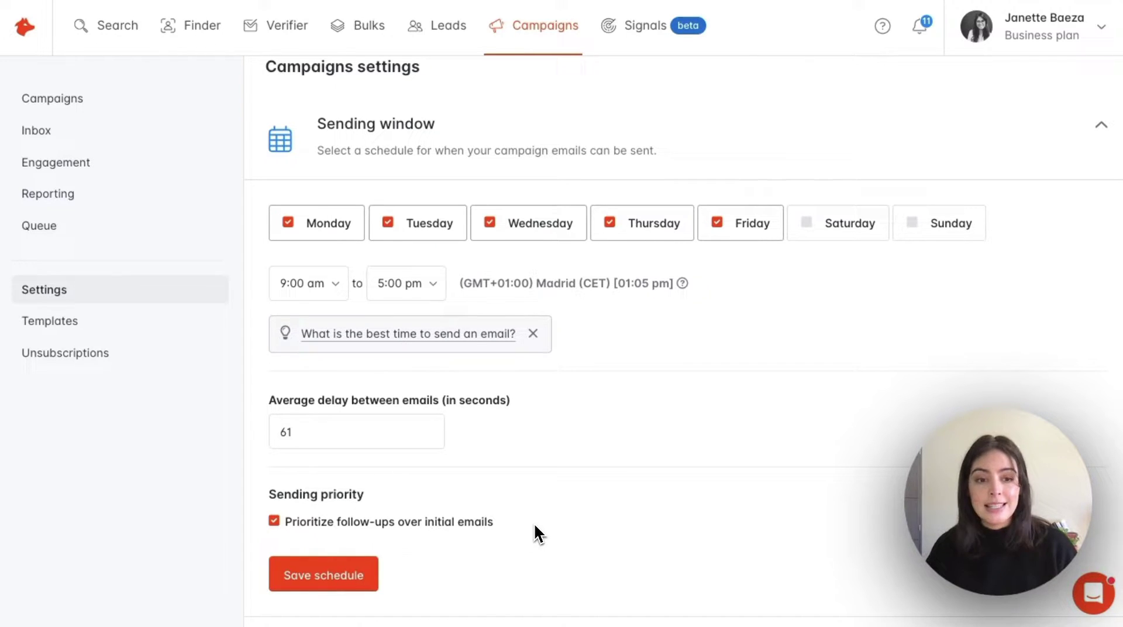
scroll(534, 523, "down", 3)
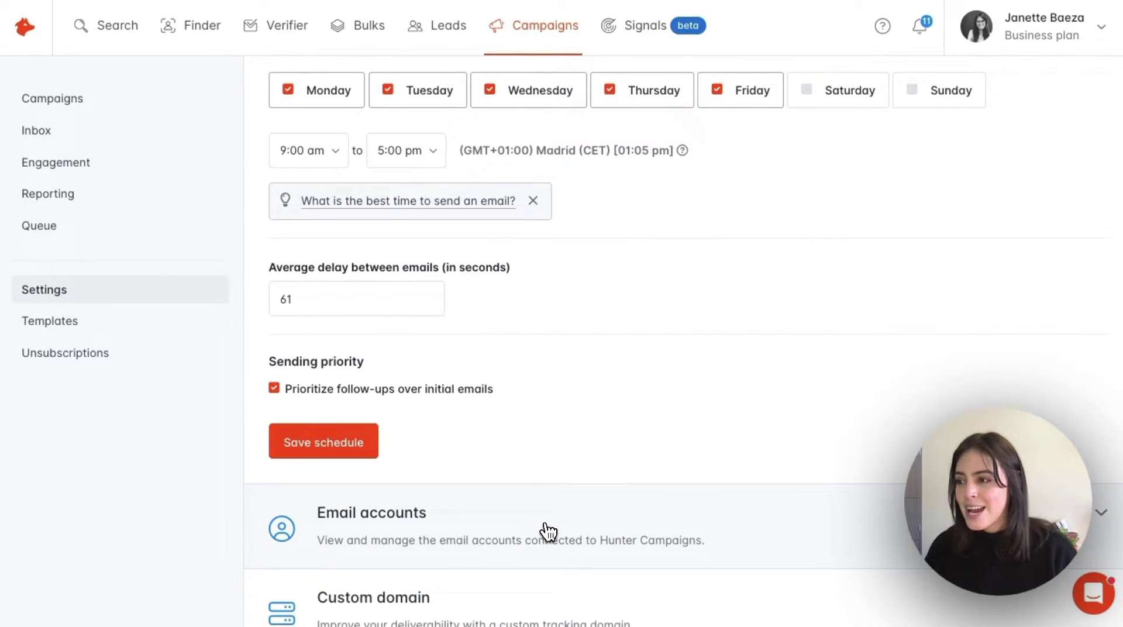
Step: Expand Email accounts to review the two connected Gmail accounts, each at 0 of 100 sent
left_click(544, 530)
scroll(546, 531, "down", 5)
scroll(751, 586, "up", 1)
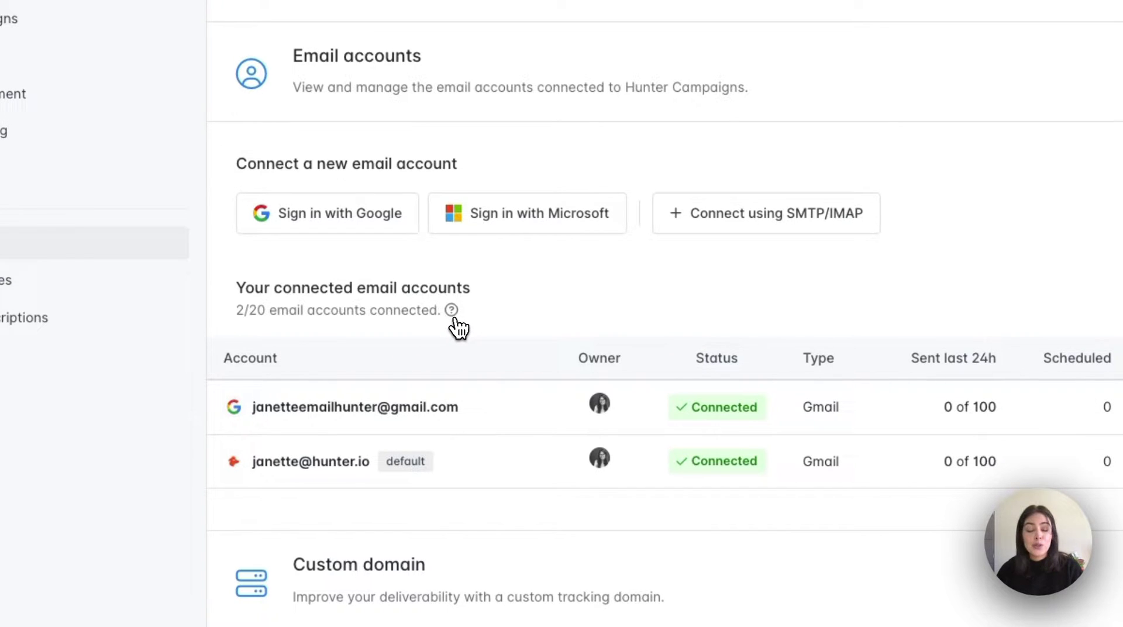
mouse_move(451, 311)
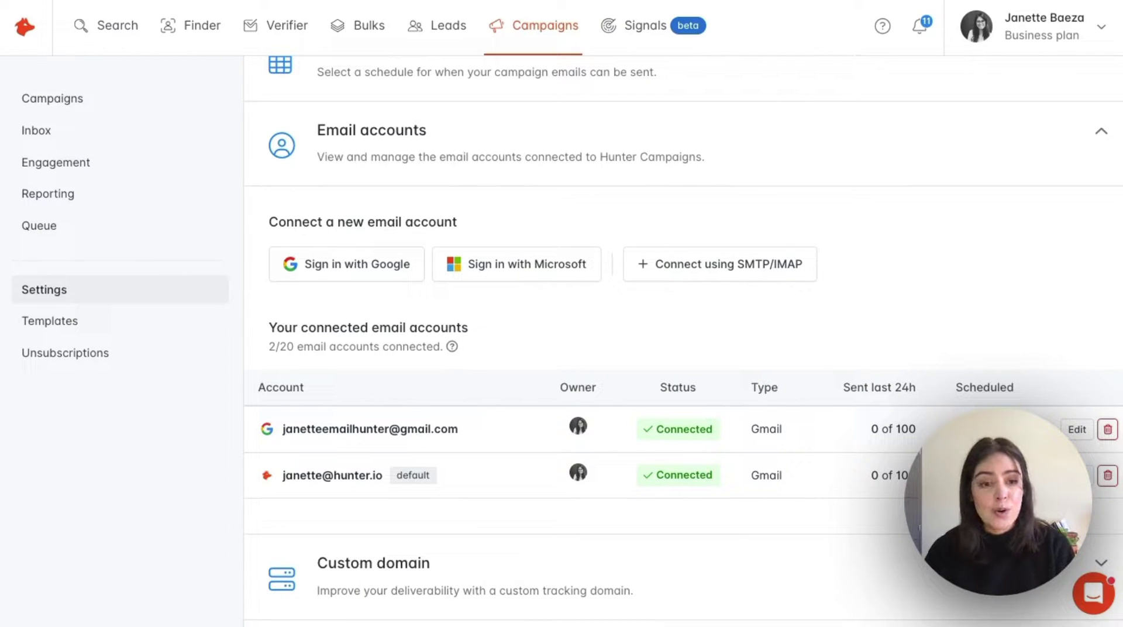
left_click(1077, 475)
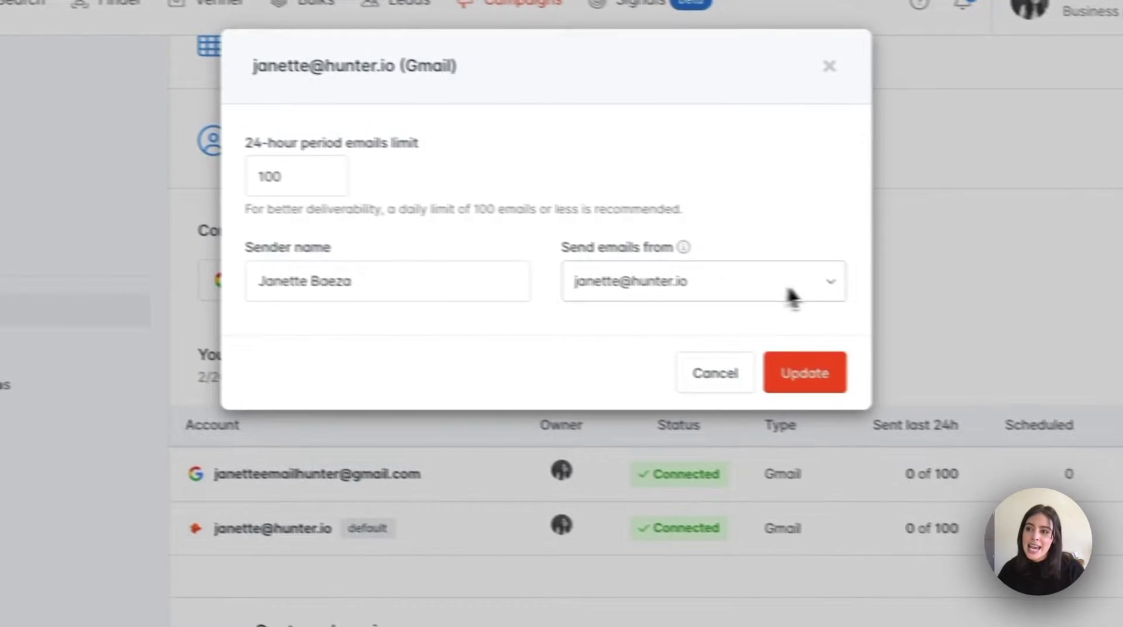
left_click(858, 286)
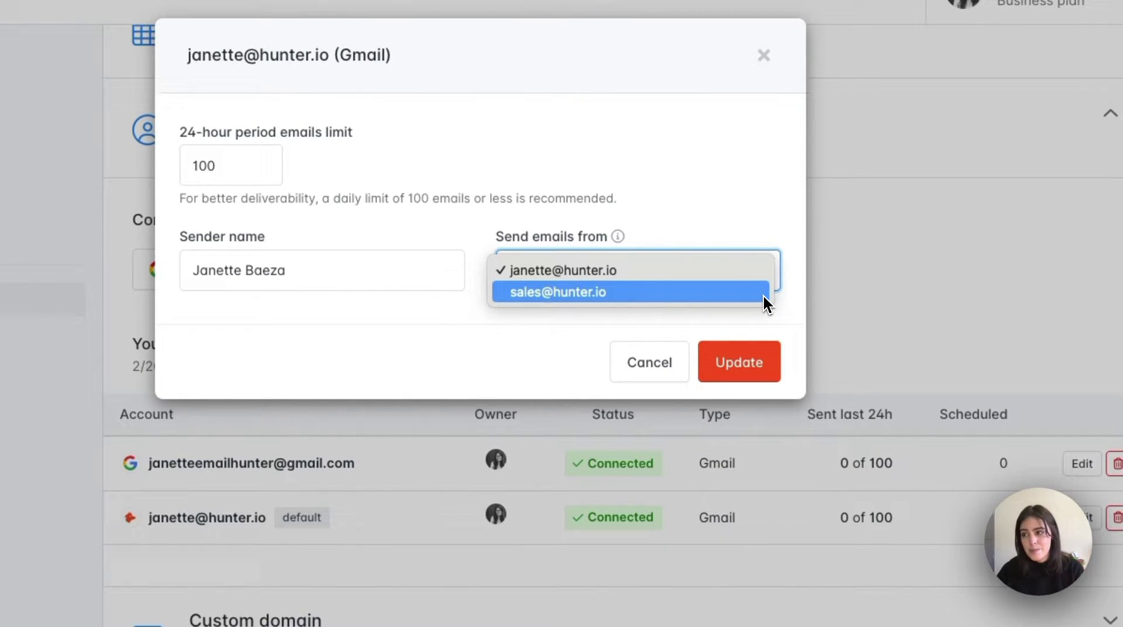
left_click(760, 271)
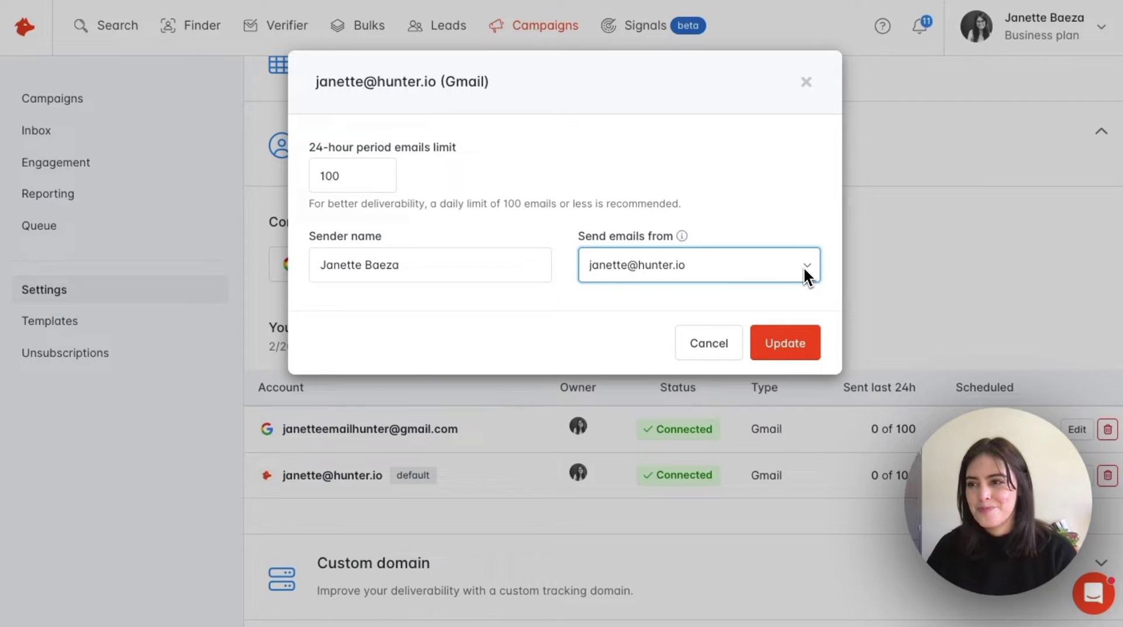
left_click(731, 344)
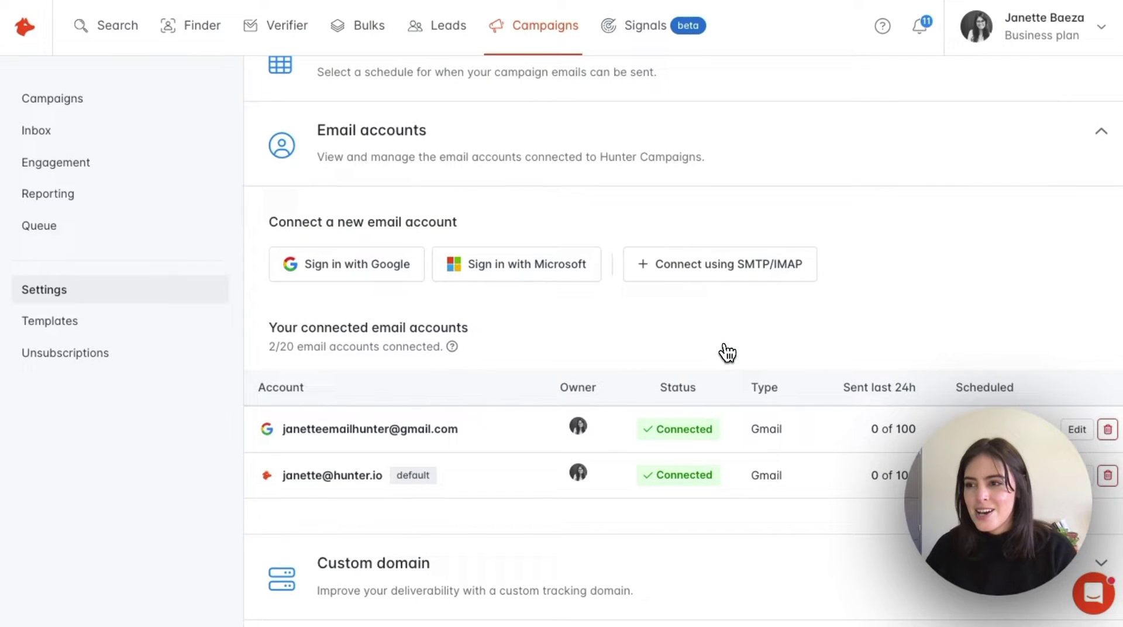
Step: Expand the Custom domain section to reveal the empty tracking subdomain field
scroll(728, 352, "down", 1)
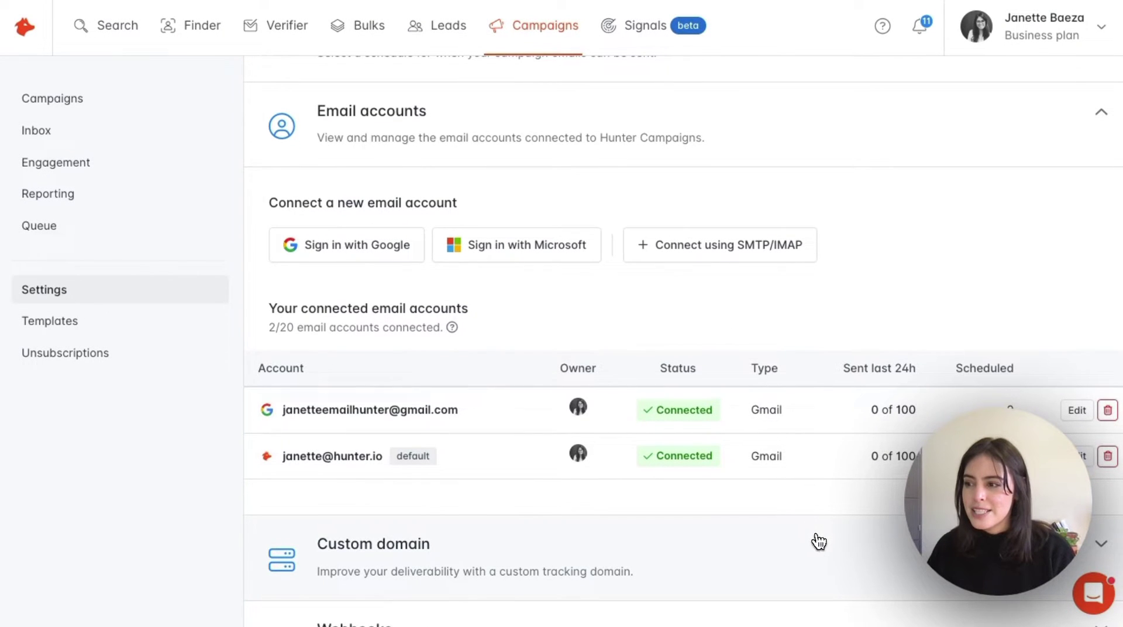
left_click(819, 541)
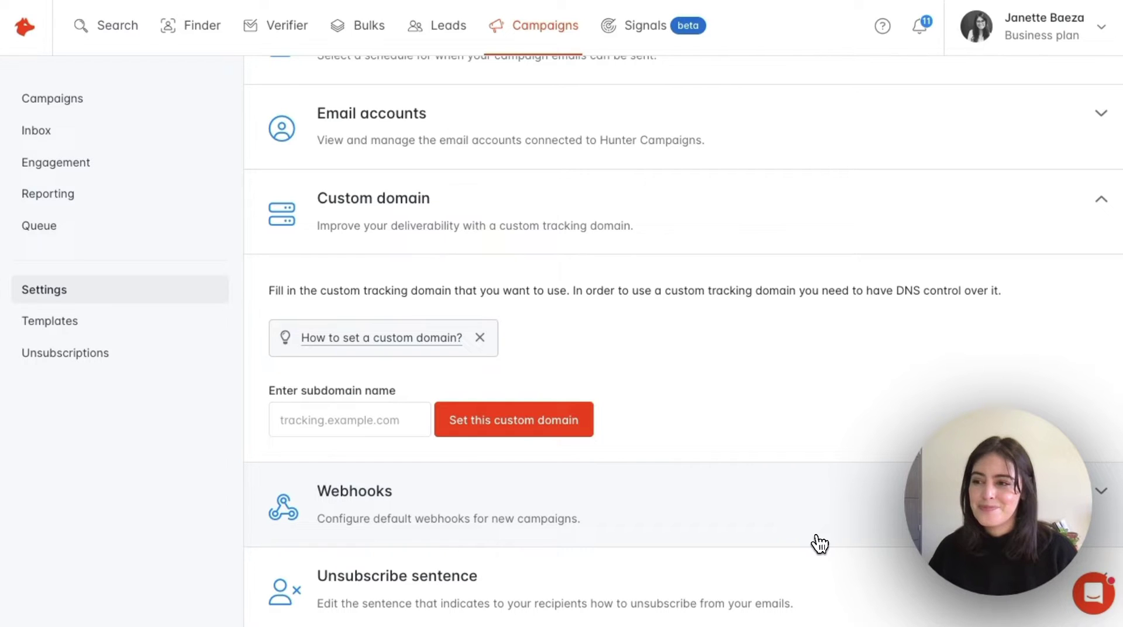
Step: Expand the Webhooks section, showing an empty URL field with the Email Sent event
left_click(854, 527)
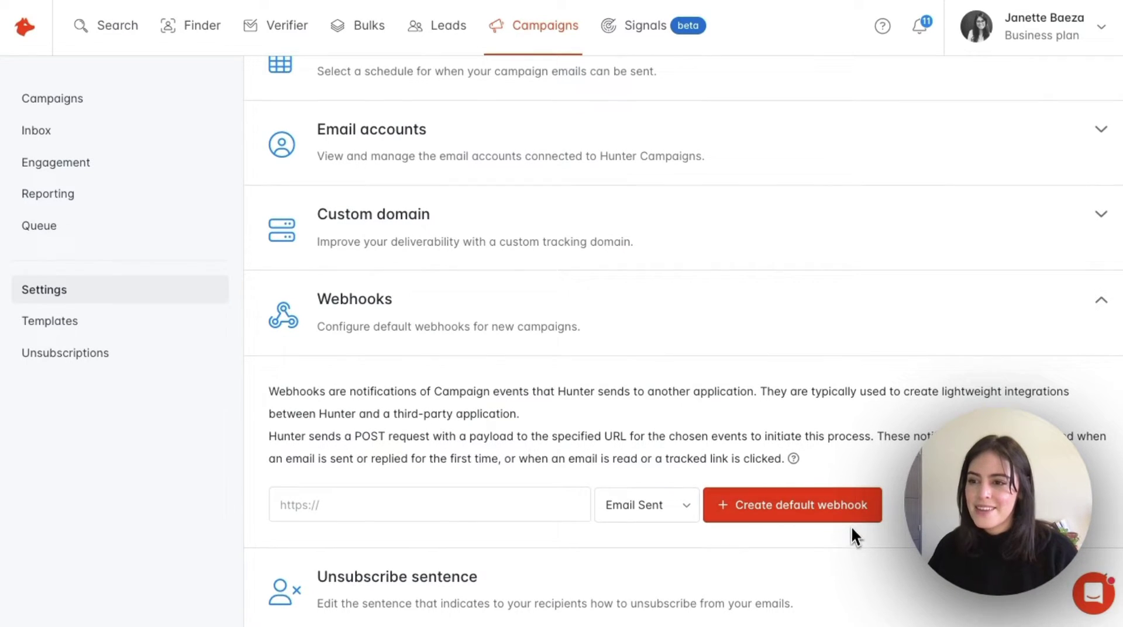
Step: Expand the Unsubscribe sentence settings to review them
left_click(855, 574)
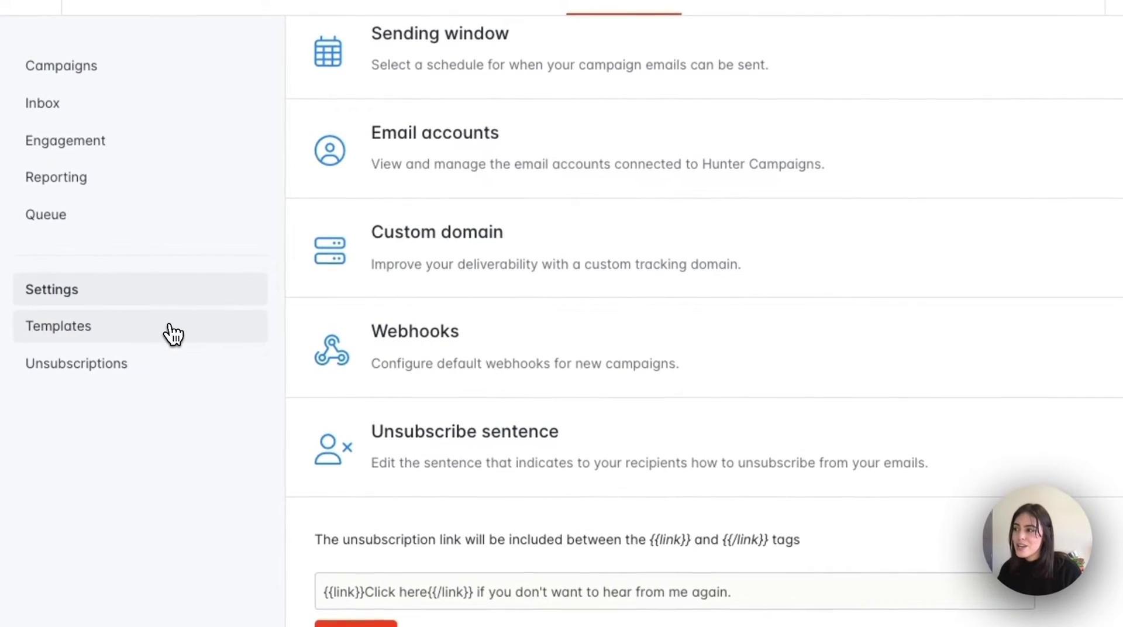
Step: Go to the Email templates page listing the saved templates
left_click(173, 335)
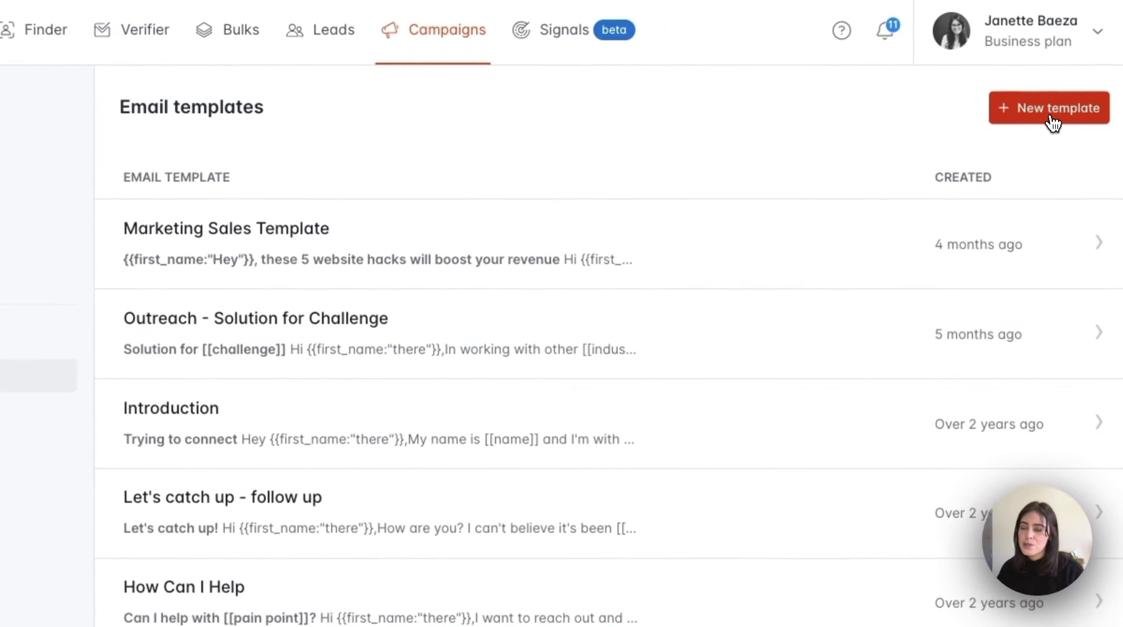
Step: Start a blank new email template with the subject prefilled as Hi {{first_name:"there"}},
left_click(1053, 120)
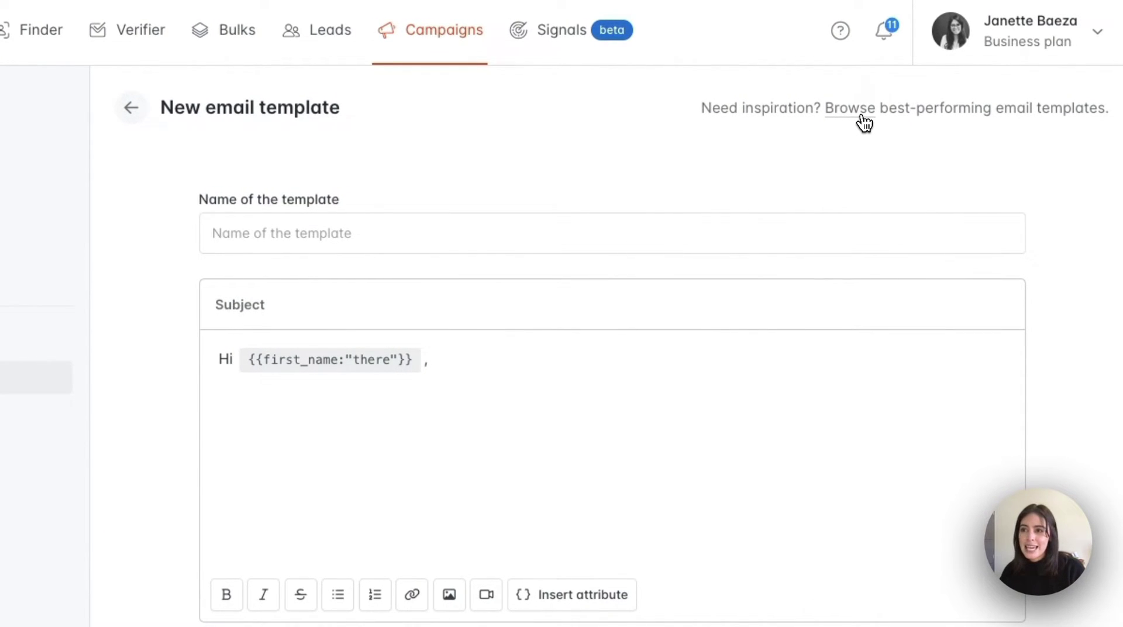
Step: Browse the template library and open the 'How you handle [[problem]]?' sales template
left_click(864, 123)
scroll(981, 249, "down", 1)
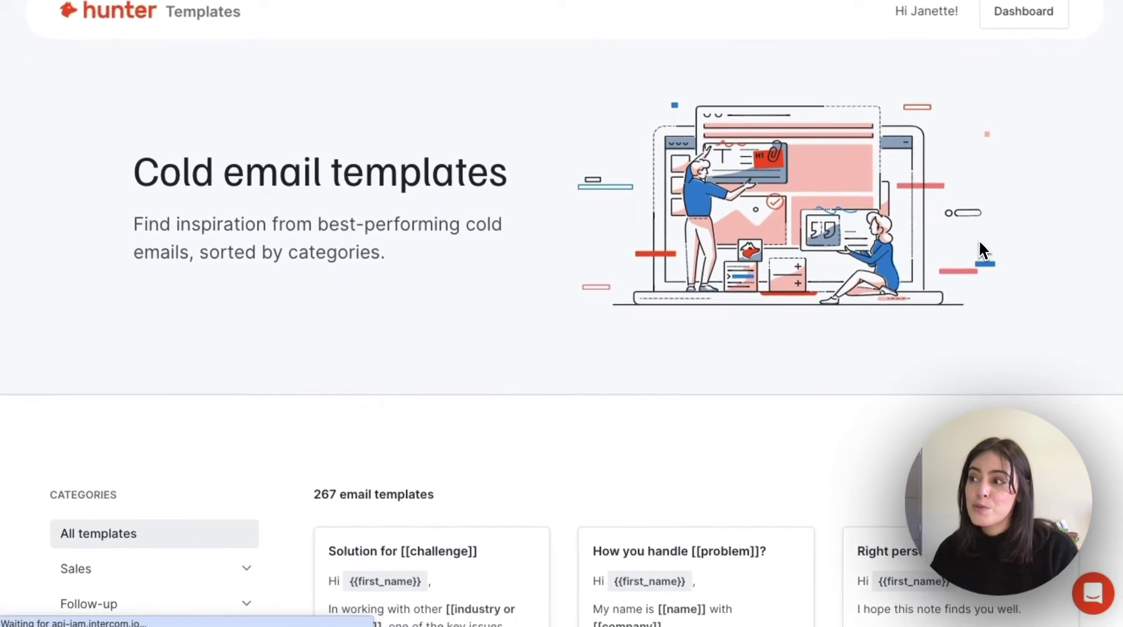
scroll(980, 240, "down", 2)
scroll(980, 243, "down", 3)
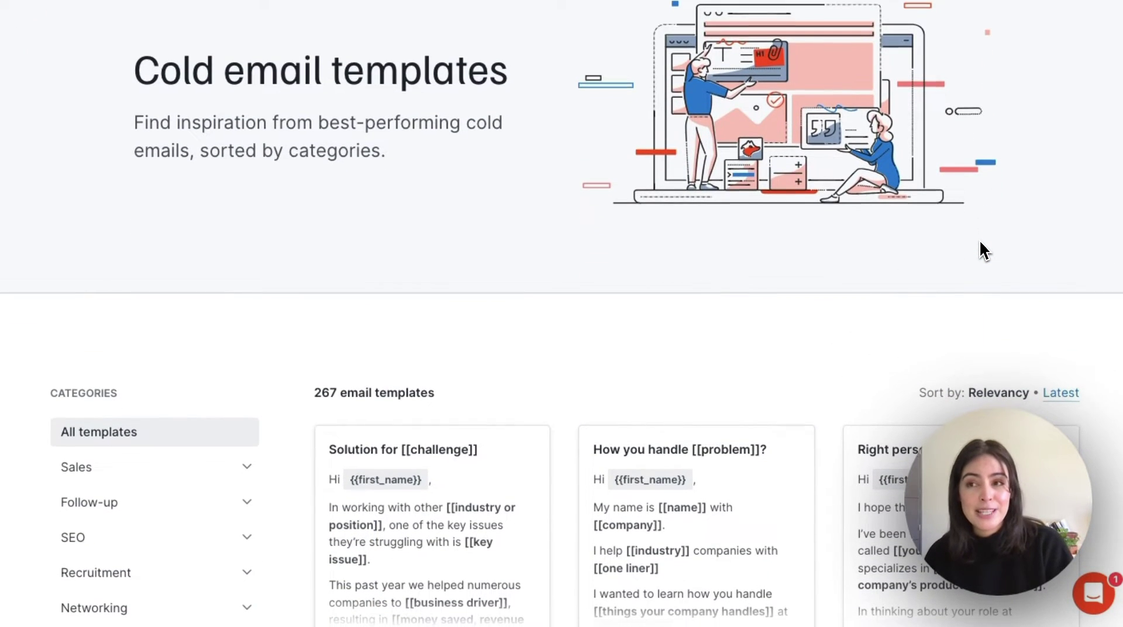
scroll(980, 241, "down", 1)
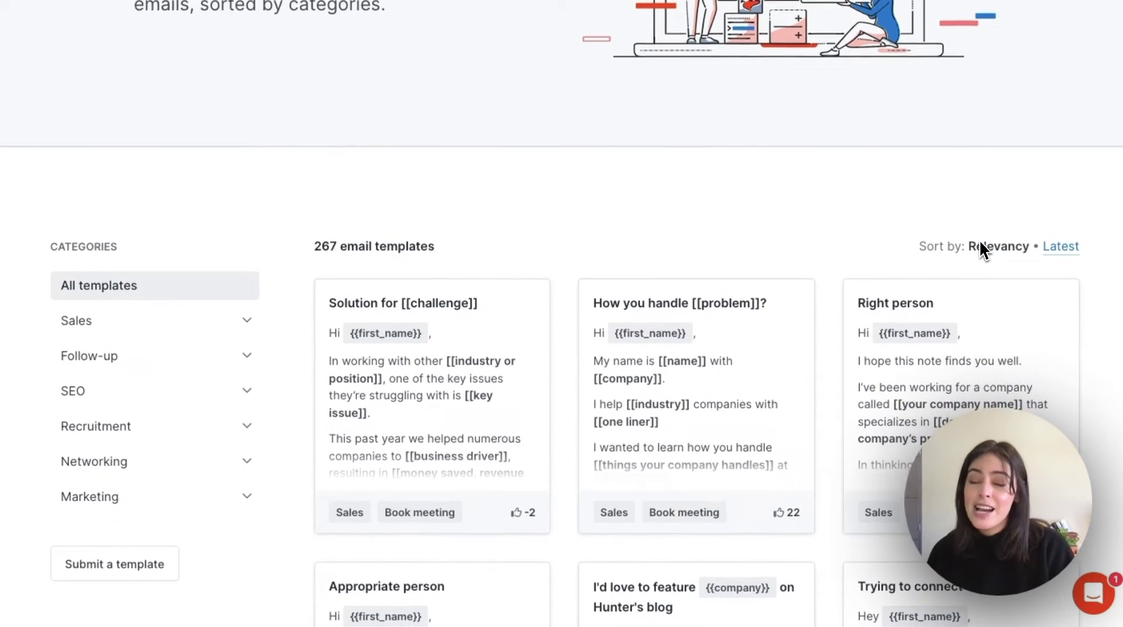
scroll(981, 241, "down", 4)
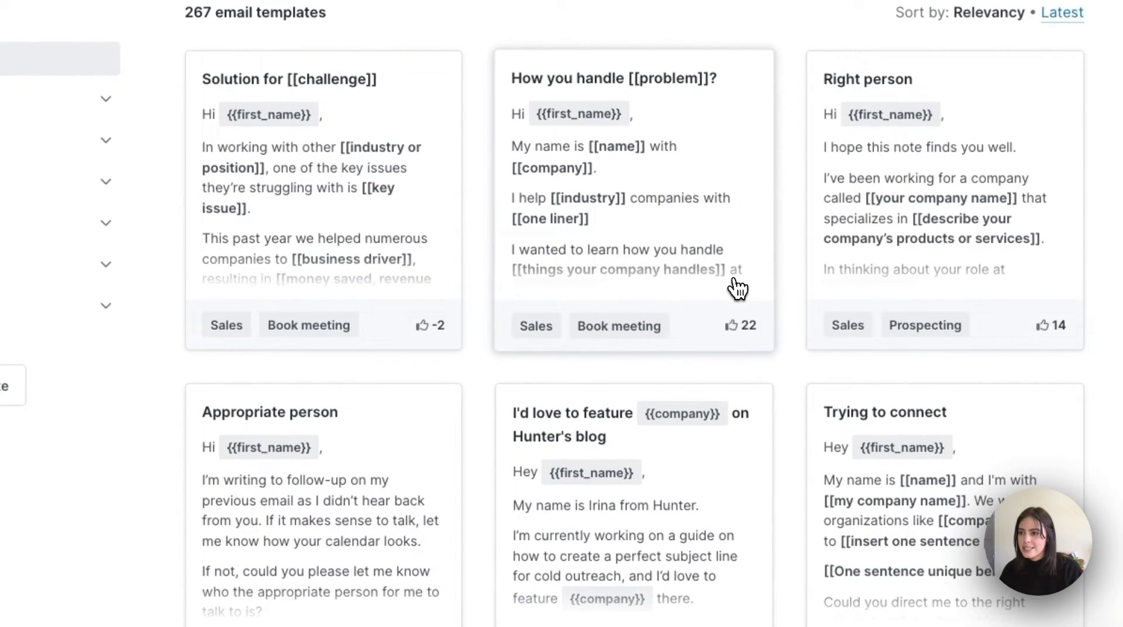
left_click(655, 198)
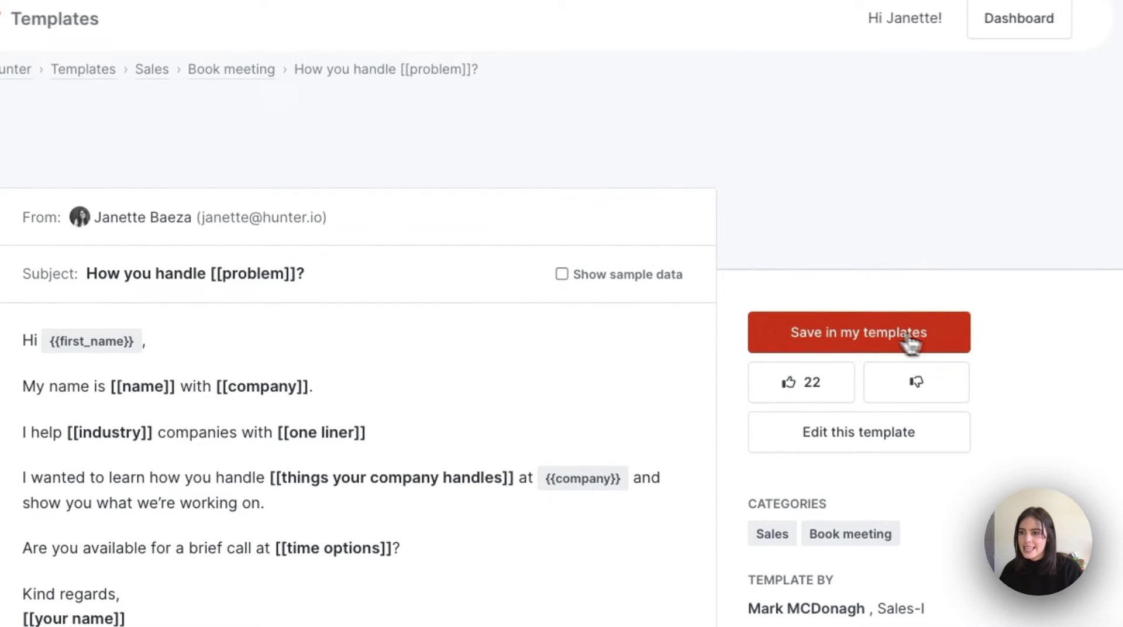
Step: Save the template as 'Sales link', adding 'P.S. Here is my link.' below the signature
left_click(950, 348)
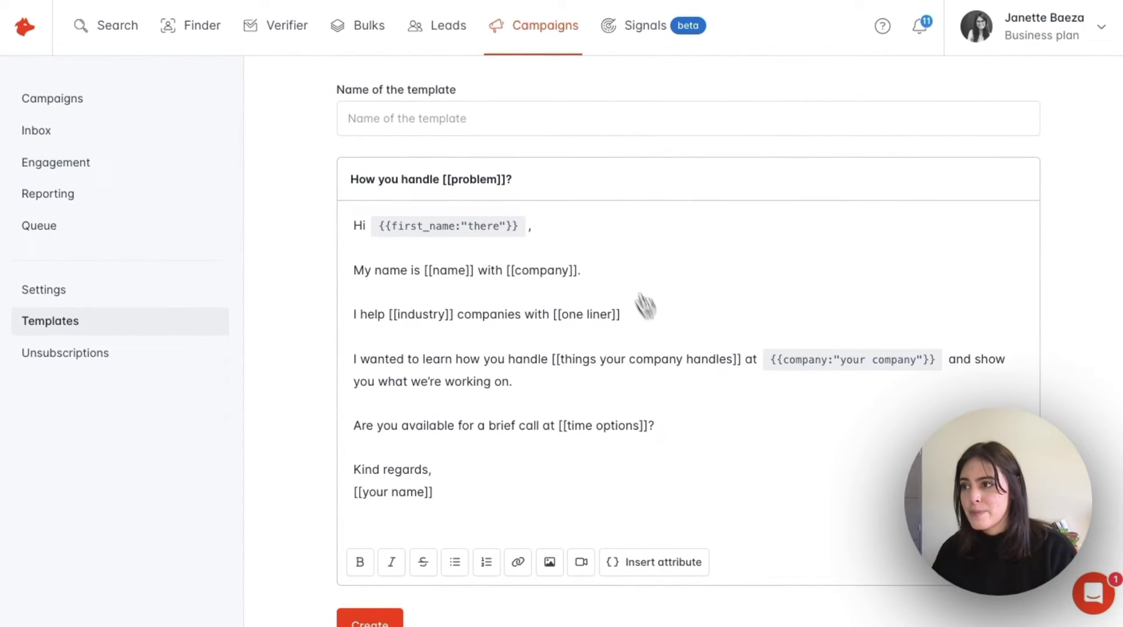
left_click(573, 124)
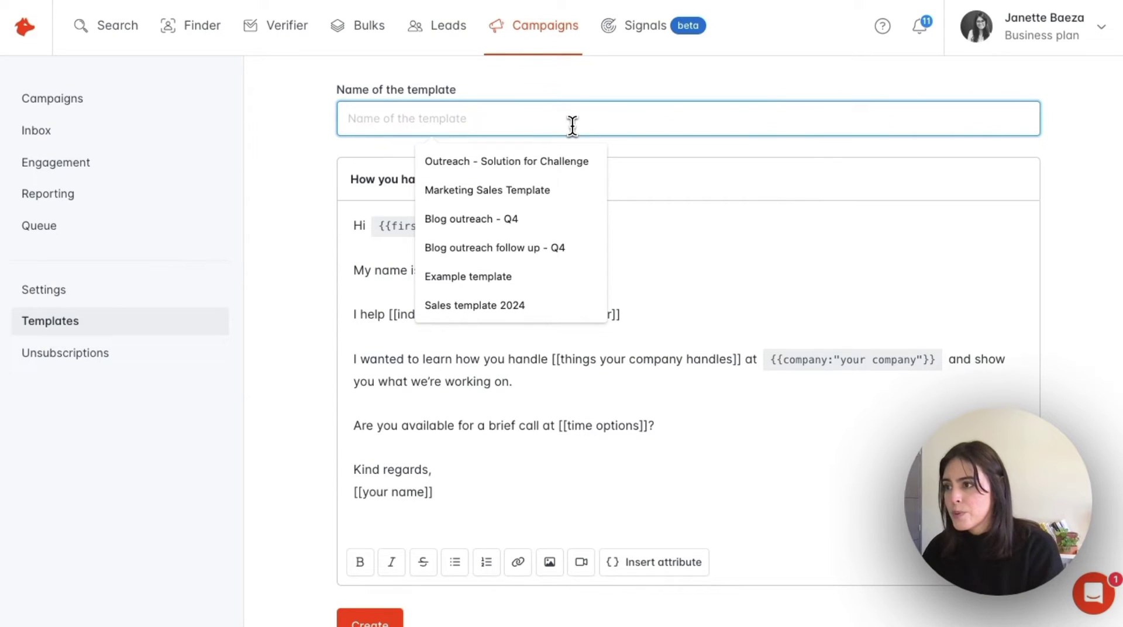
type("Sales link")
left_click(560, 157)
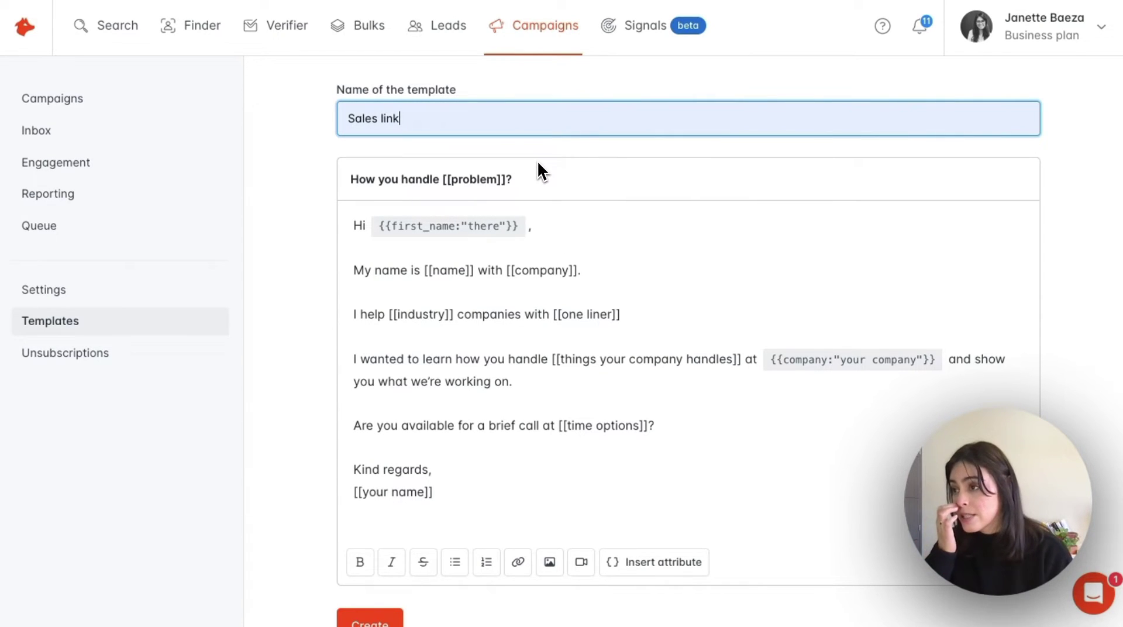
scroll(492, 383, "down", 1)
left_click(446, 451)
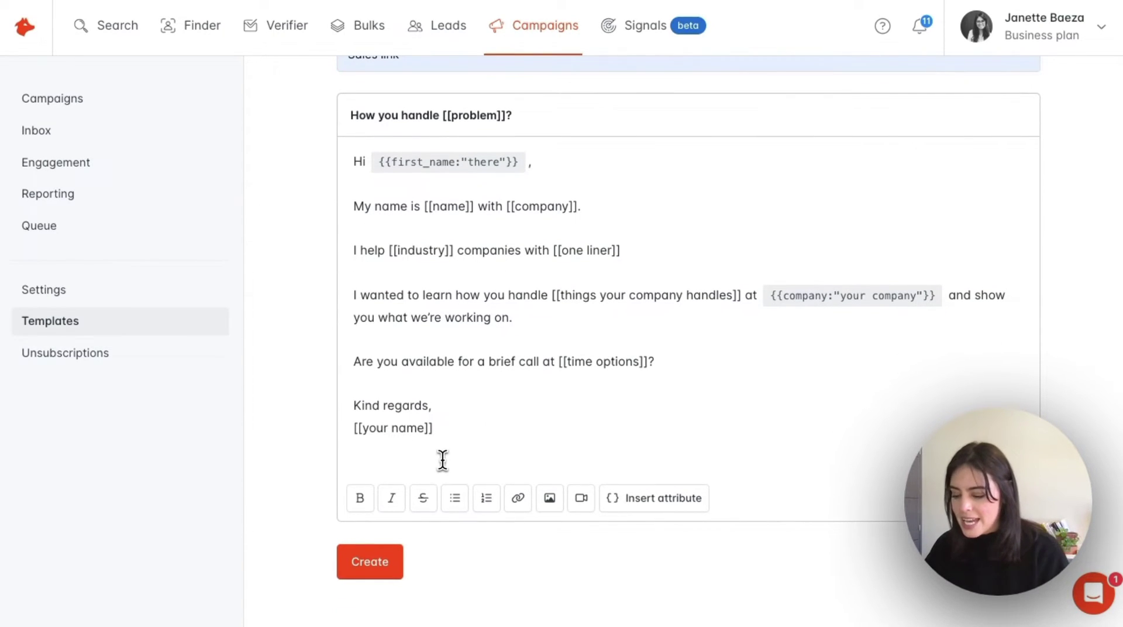
key("Return")
type("P.S. ")
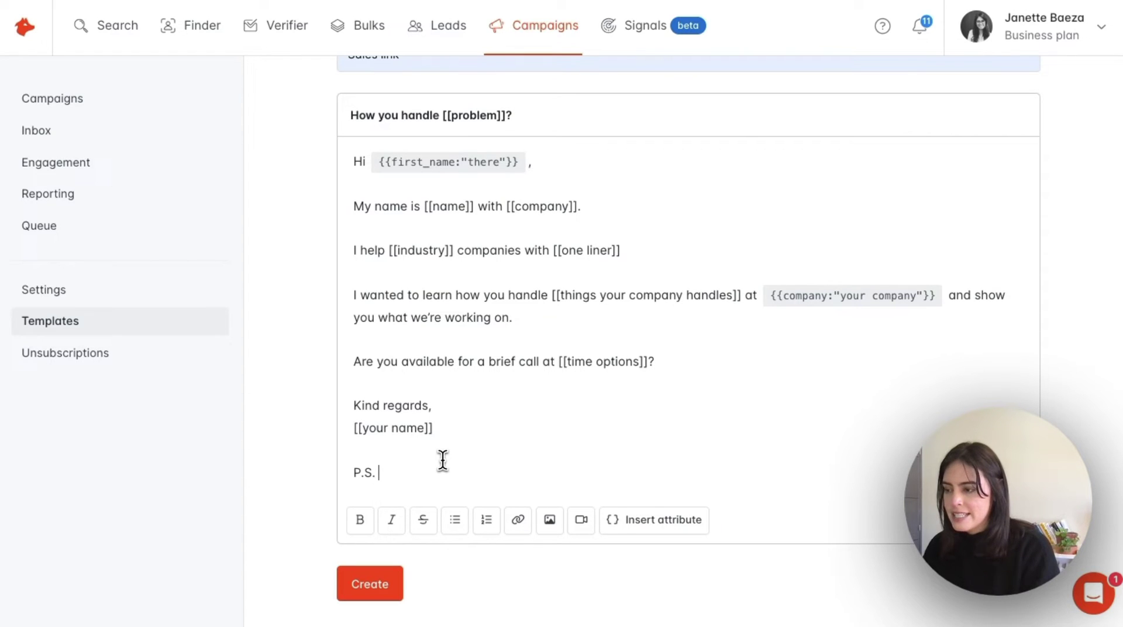
type("Here is ")
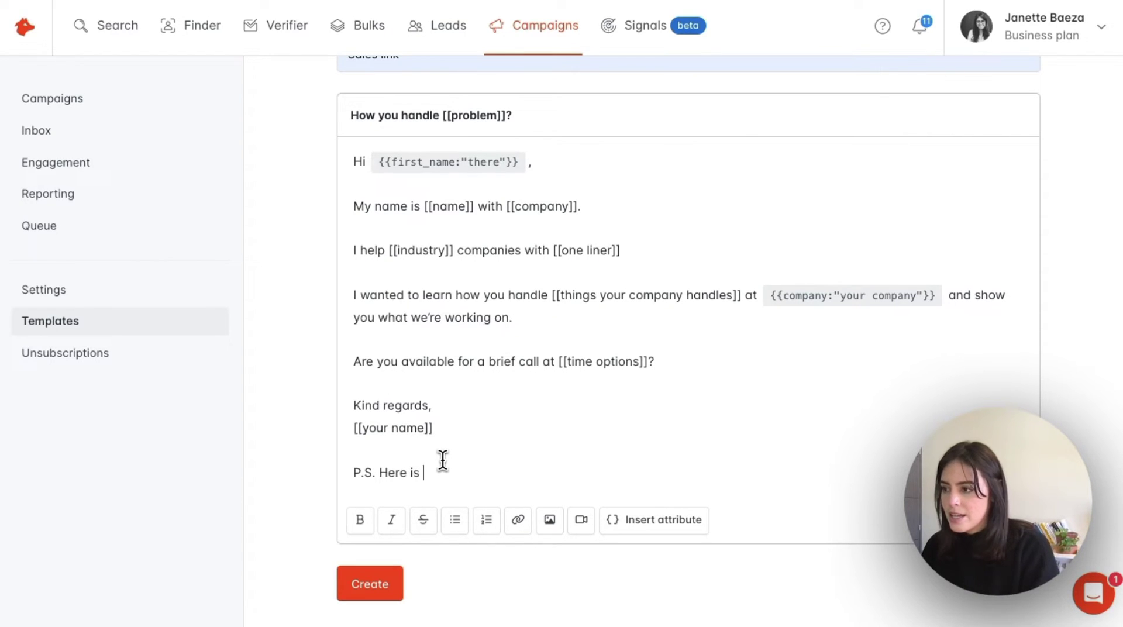
type("my link.")
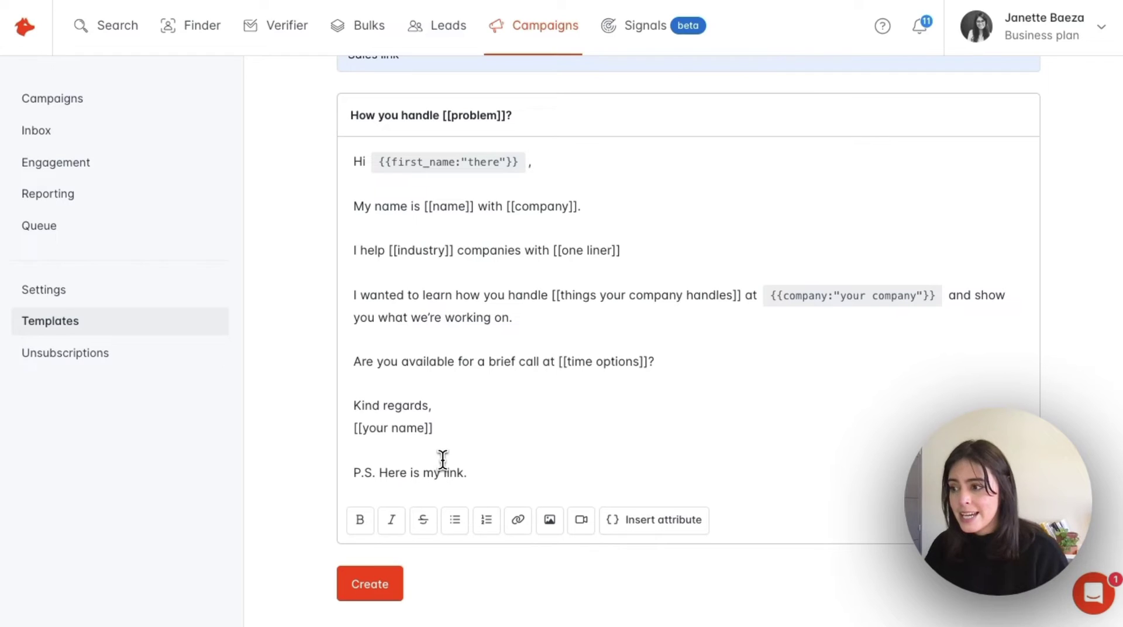
left_click(357, 582)
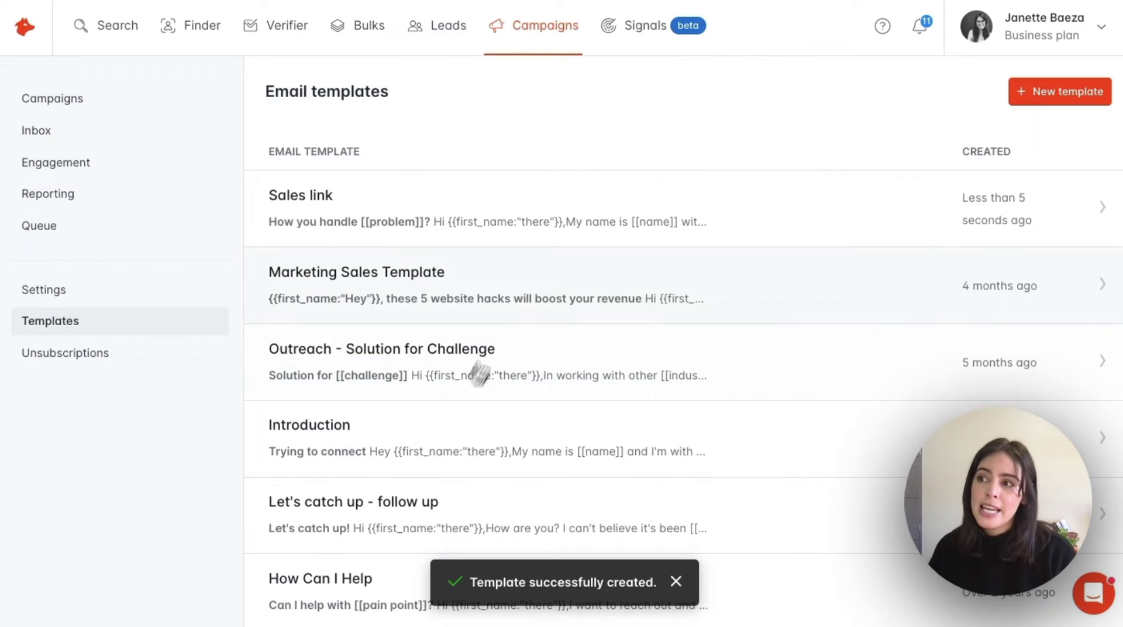
Step: Open the Sales link template and delete it
left_click(543, 240)
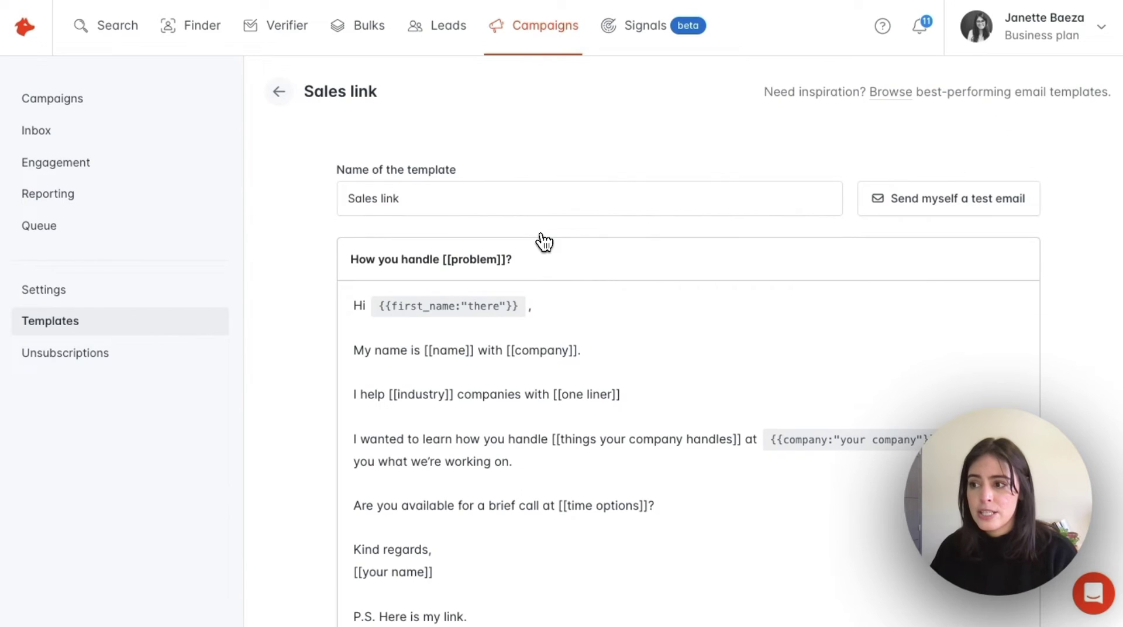
scroll(548, 409, "down", 3)
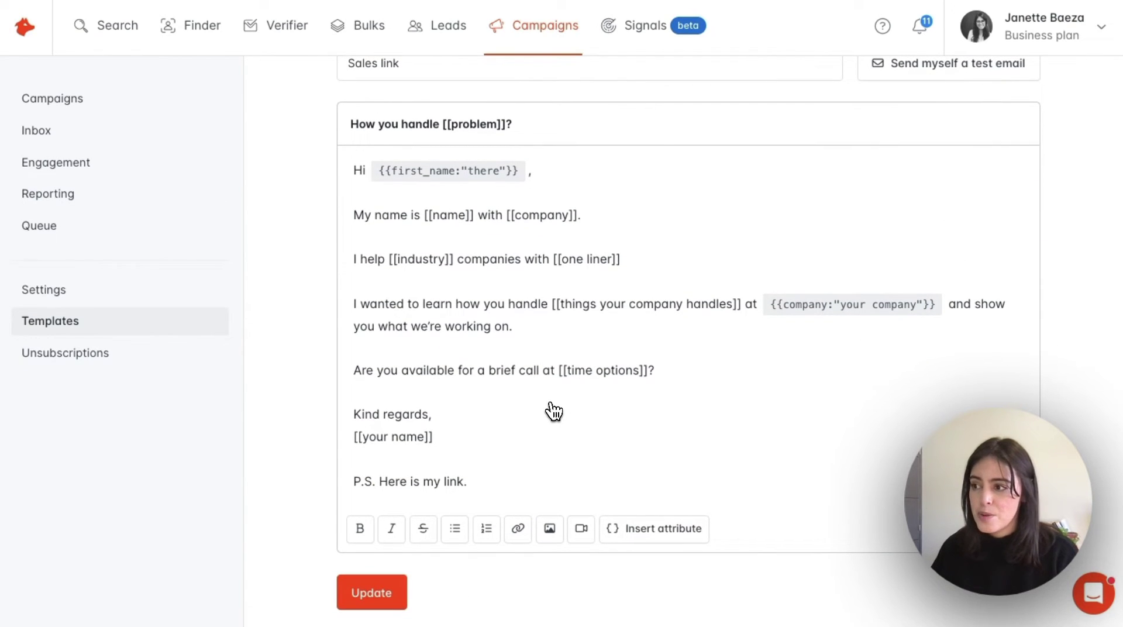
scroll(550, 414, "down", 3)
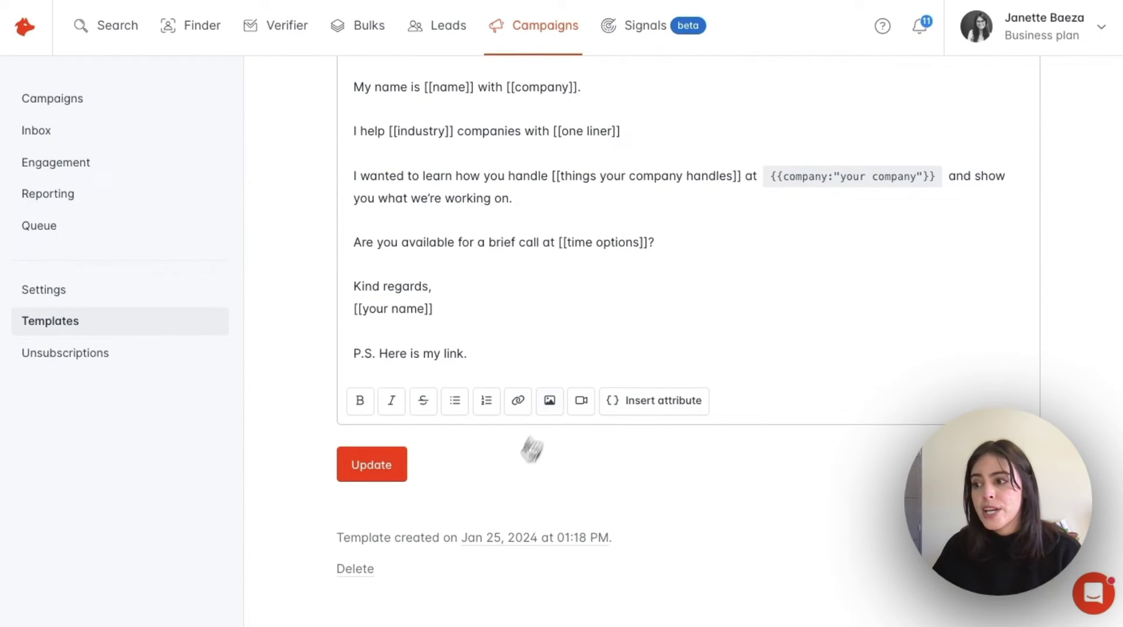
left_click(367, 570)
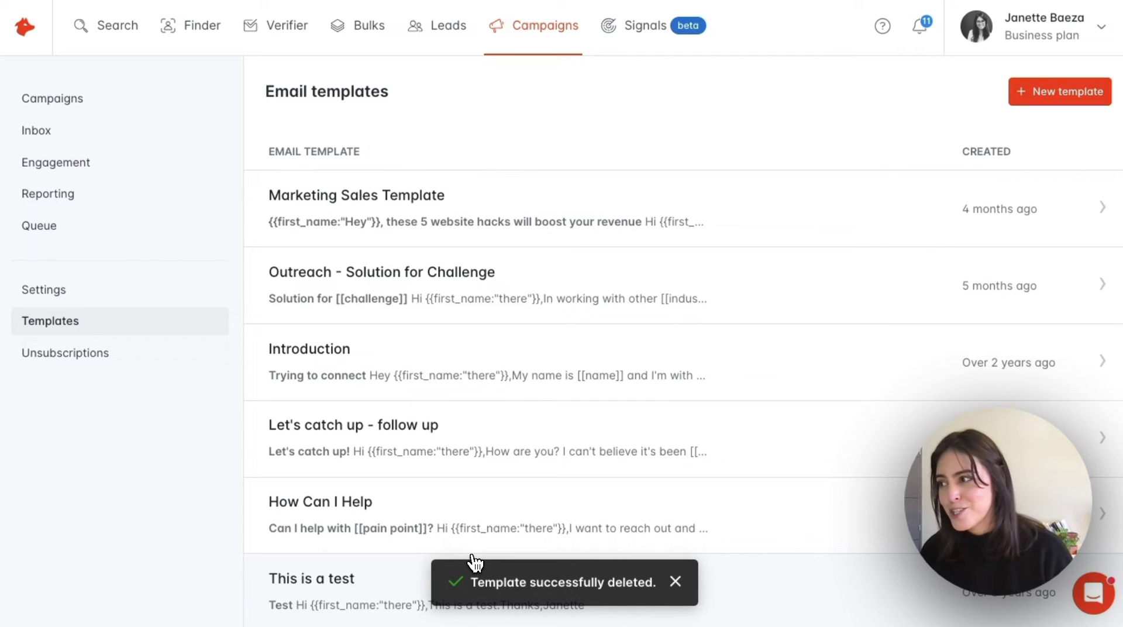
Step: Switch to the Unsubscriptions page listing unsubscribed, bounced and domain entries
left_click(154, 365)
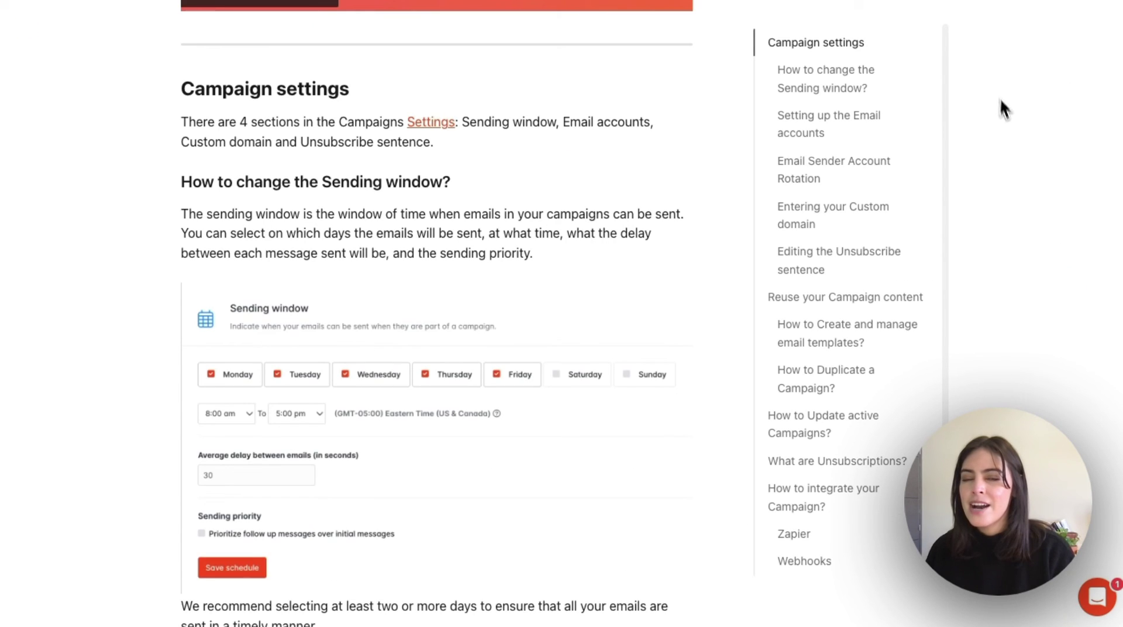
Step: Return to the top of the Campaigns (part 2) article and open the Hunter support messenger
scroll(1019, 256, "up", 6)
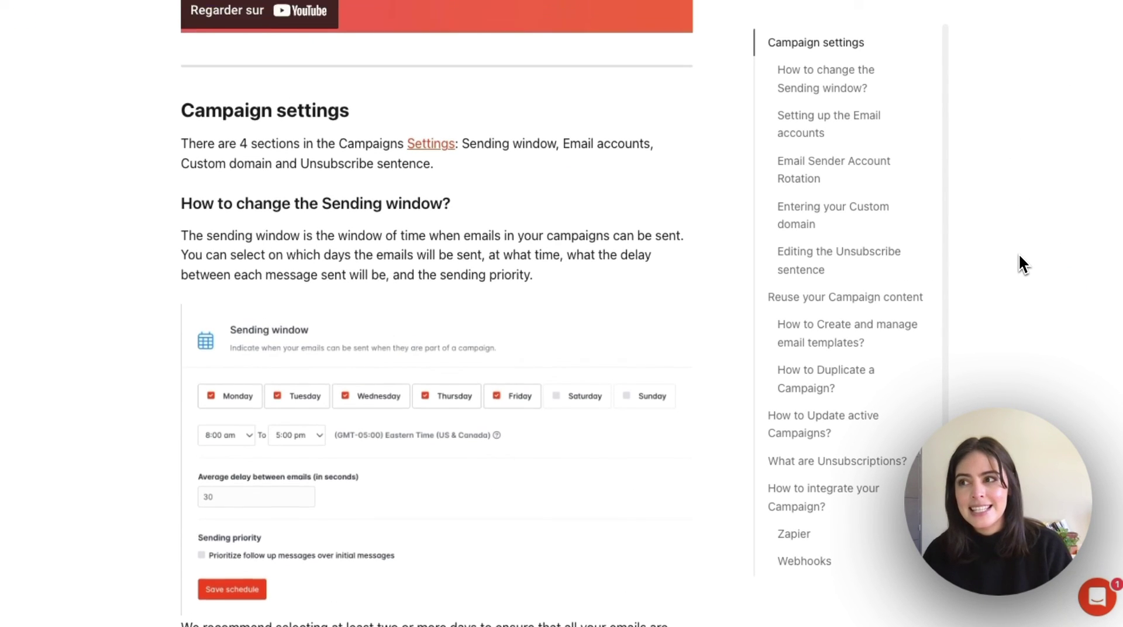
scroll(1019, 254, "up", 5)
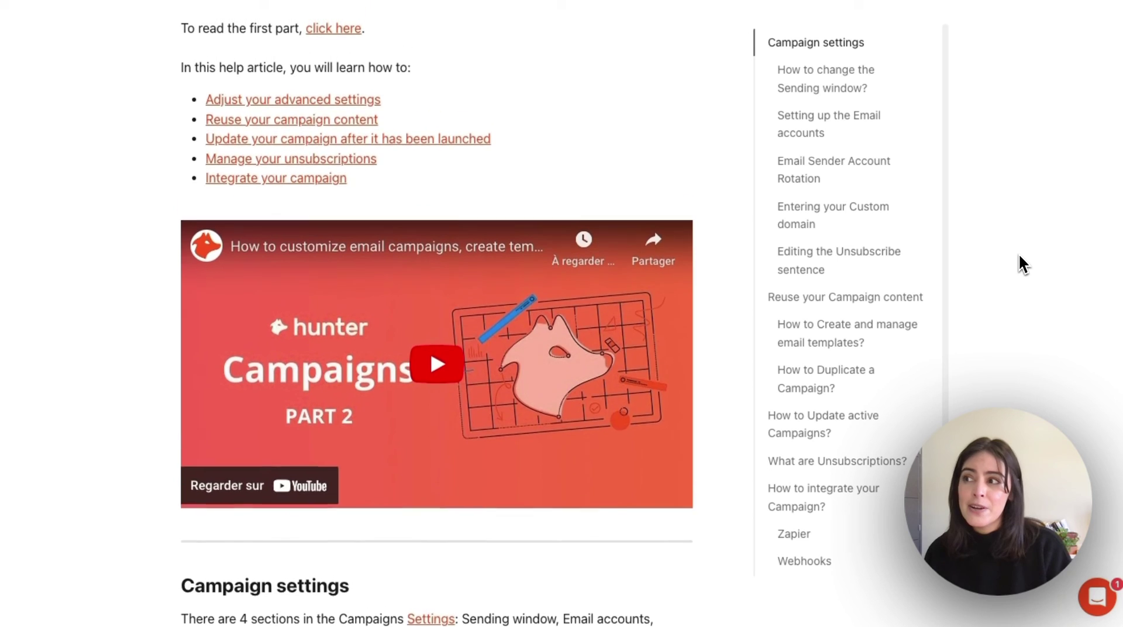
scroll(1019, 254, "down", 1)
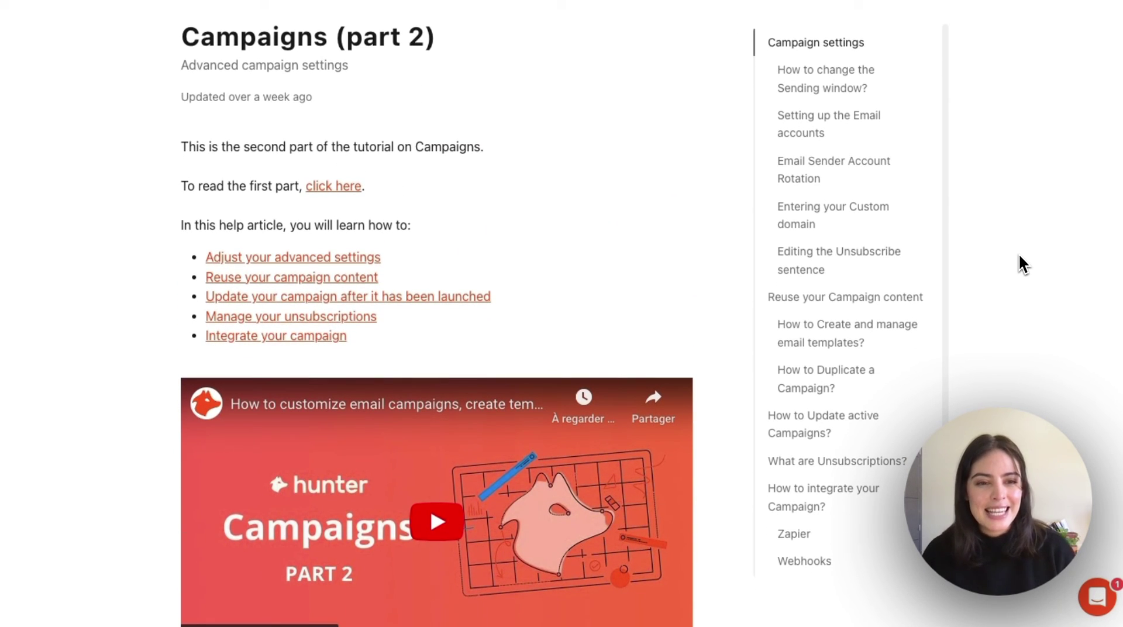
scroll(1019, 254, "up", 1)
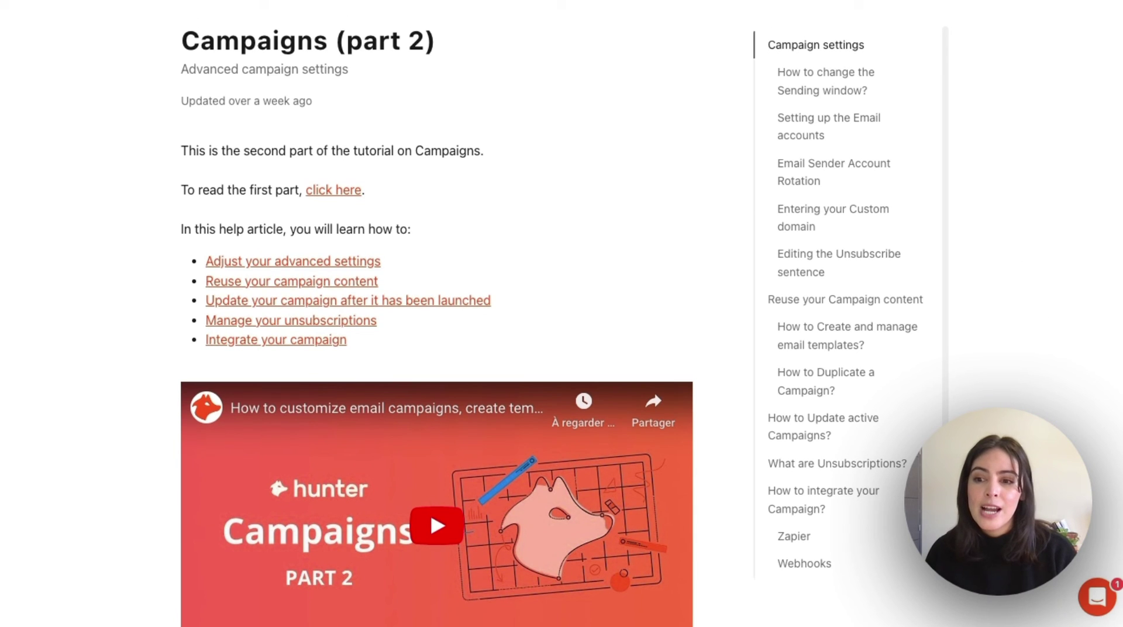
left_click(1098, 603)
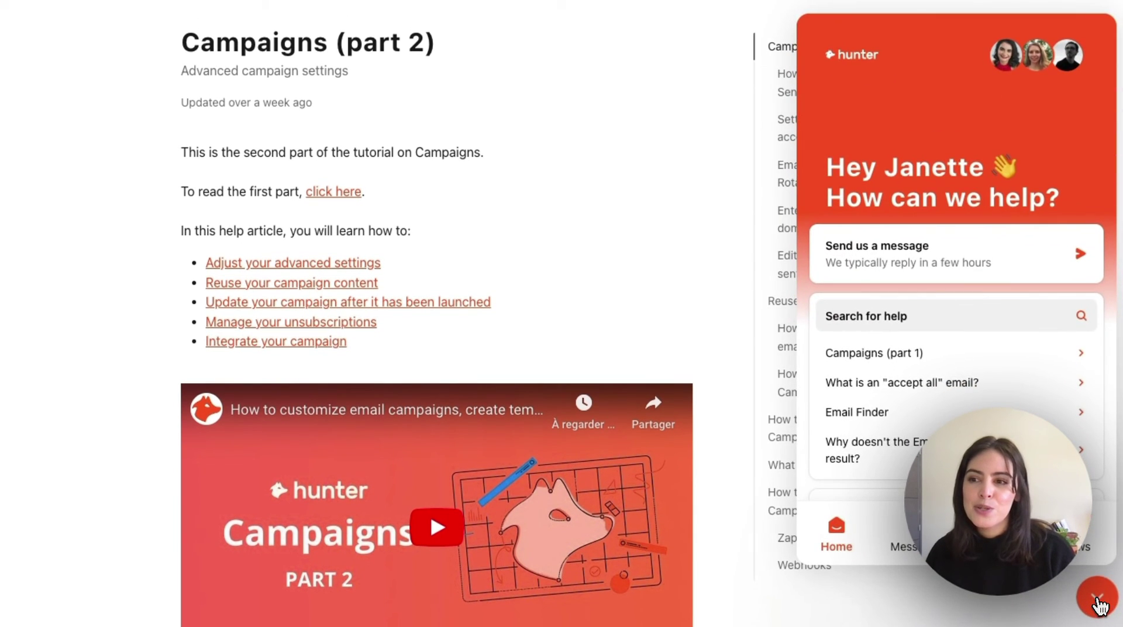